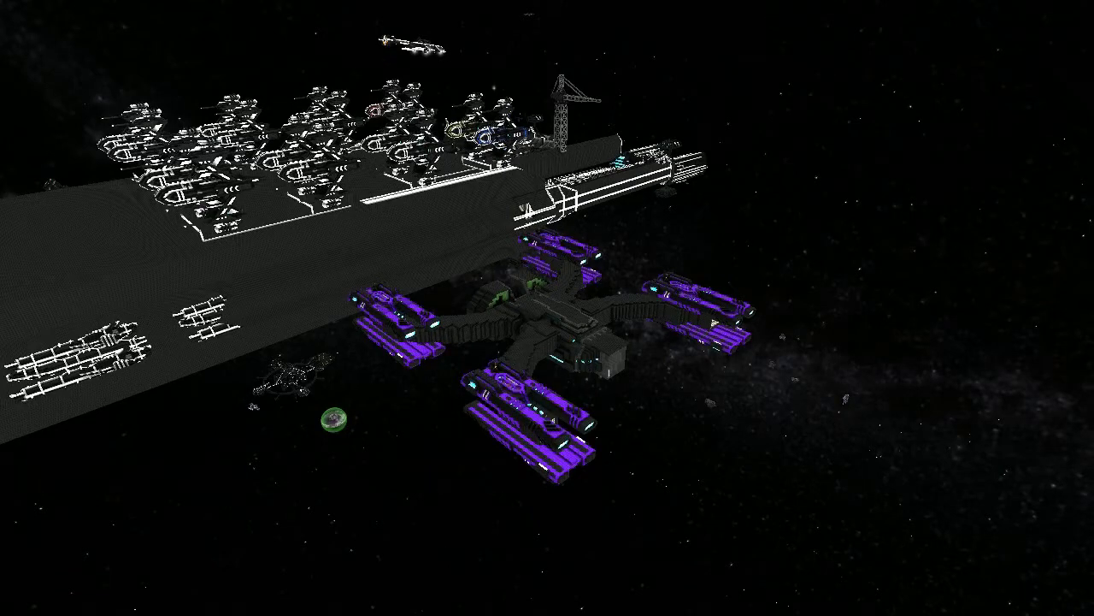
pyautogui.moveTo(547, 308); pyautogui.dragTo(684, 308)
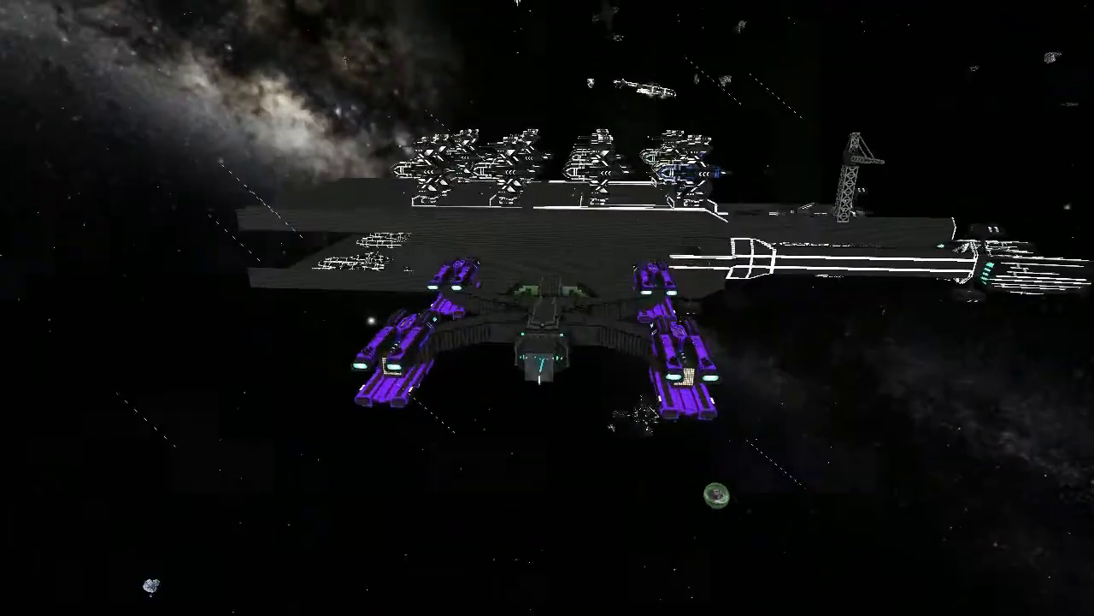
pyautogui.moveTo(547, 308); pyautogui.dragTo(650, 256)
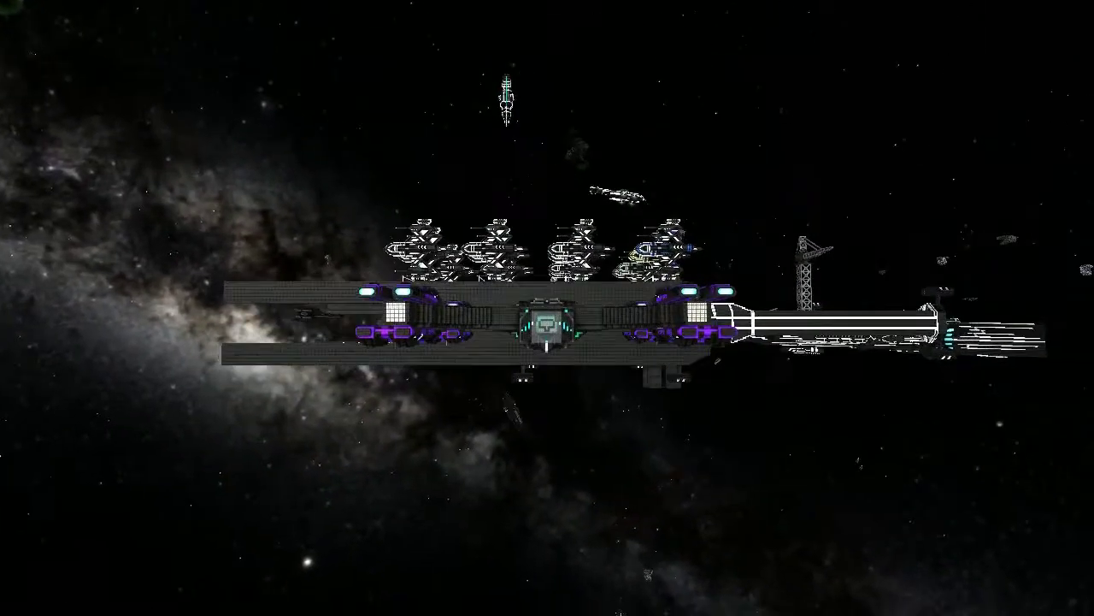
pyautogui.scroll(6, 547, 325)
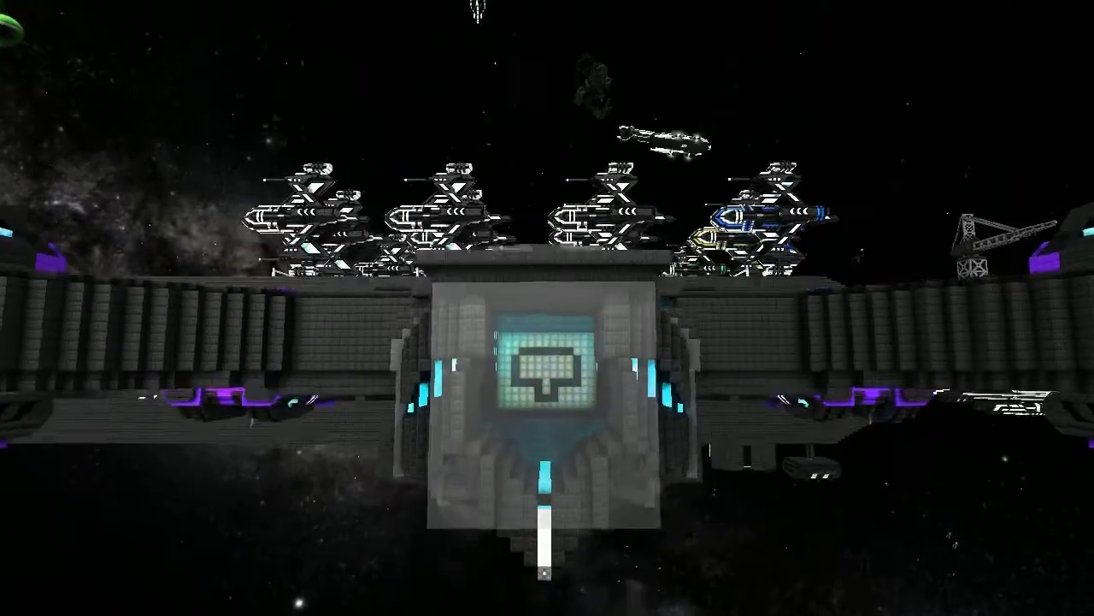
pyautogui.scroll(6, 547, 342)
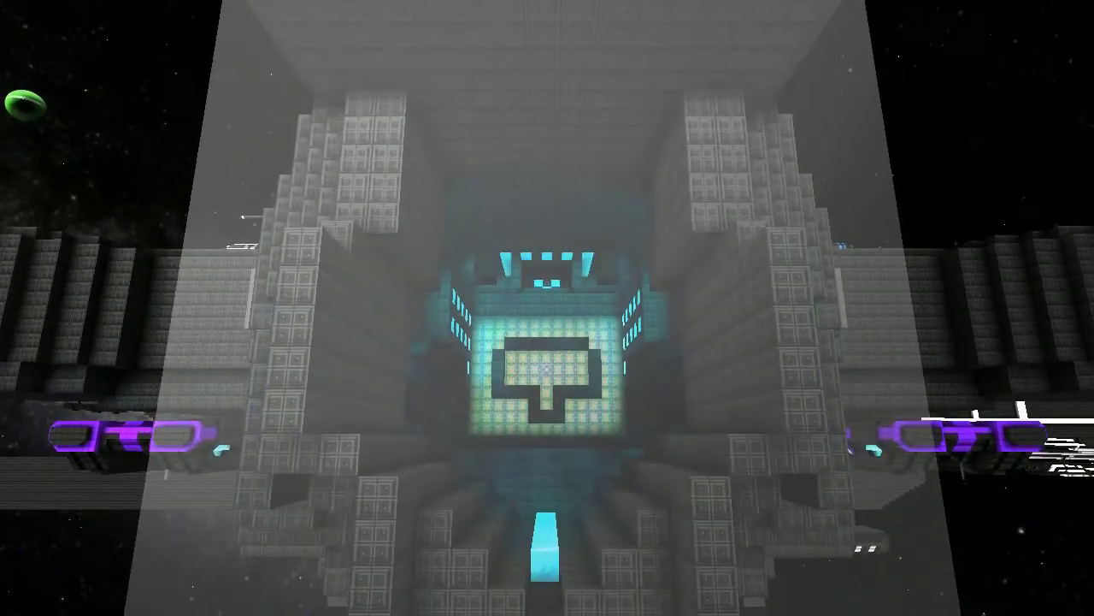
pyautogui.scroll(2, 547, 342)
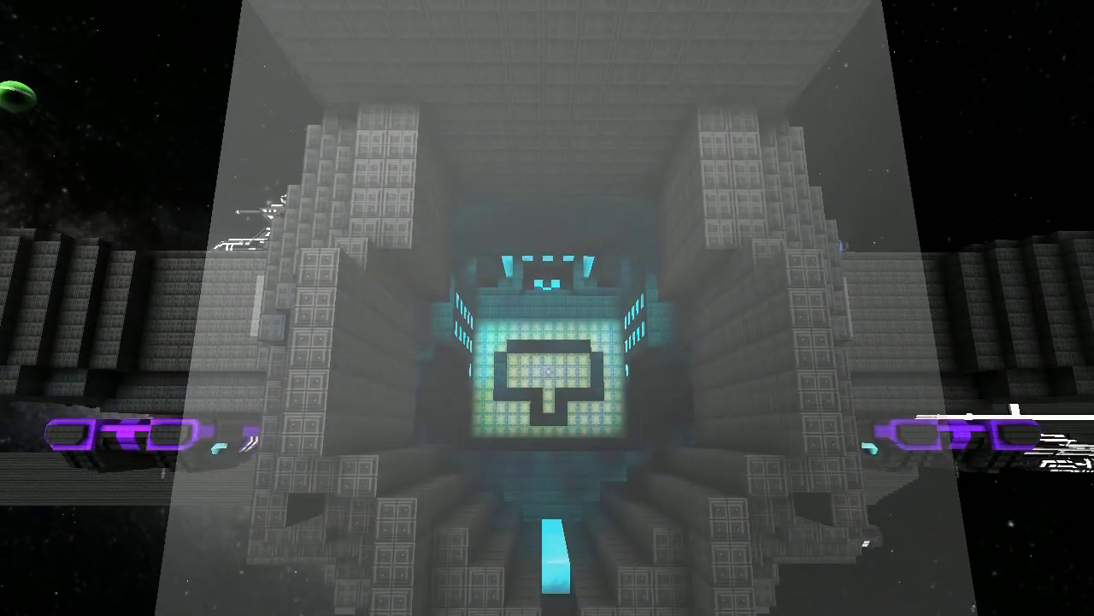